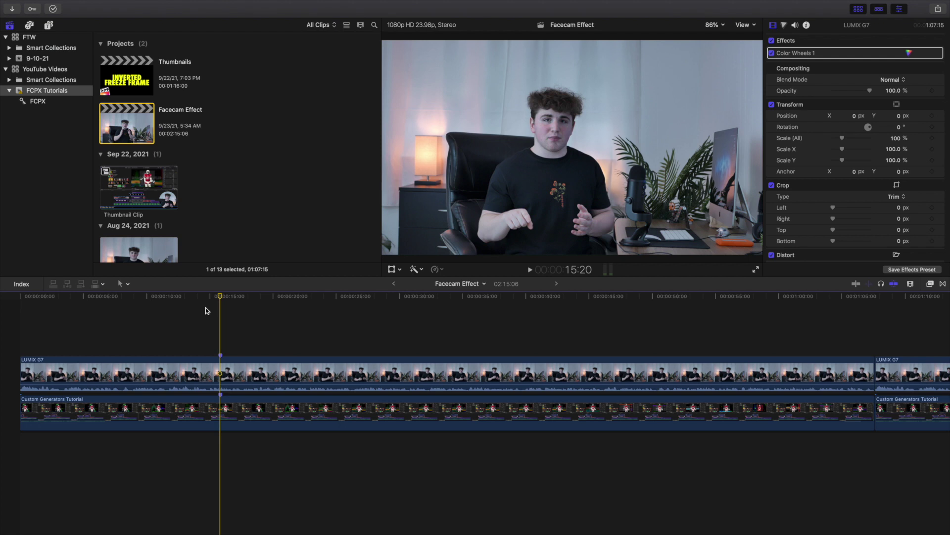
Preview the Thumbnail Clip, return to the Facecam Effect project, and toggle the LUMIX G7 clip off and on
{"action": "left_click", "coordinate": [135, 184]}
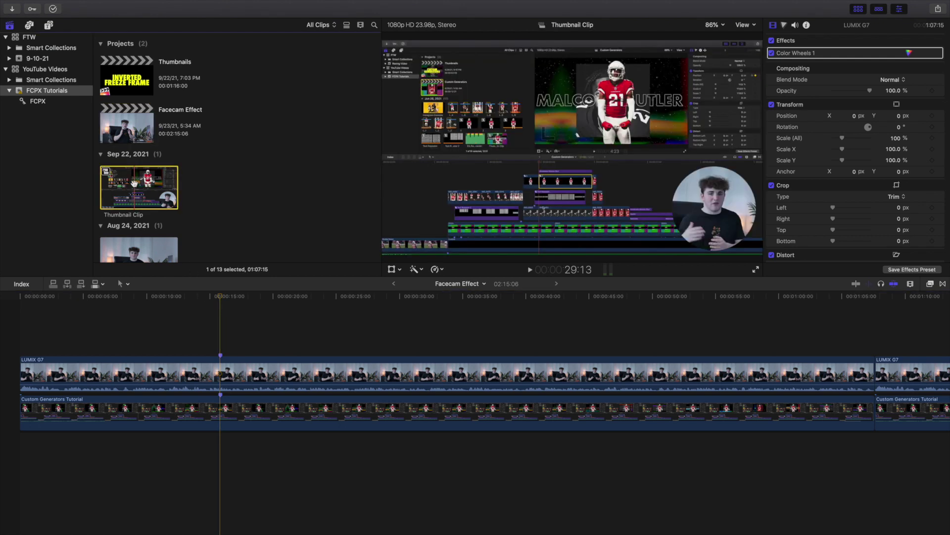
{"action": "left_click", "coordinate": [221, 317]}
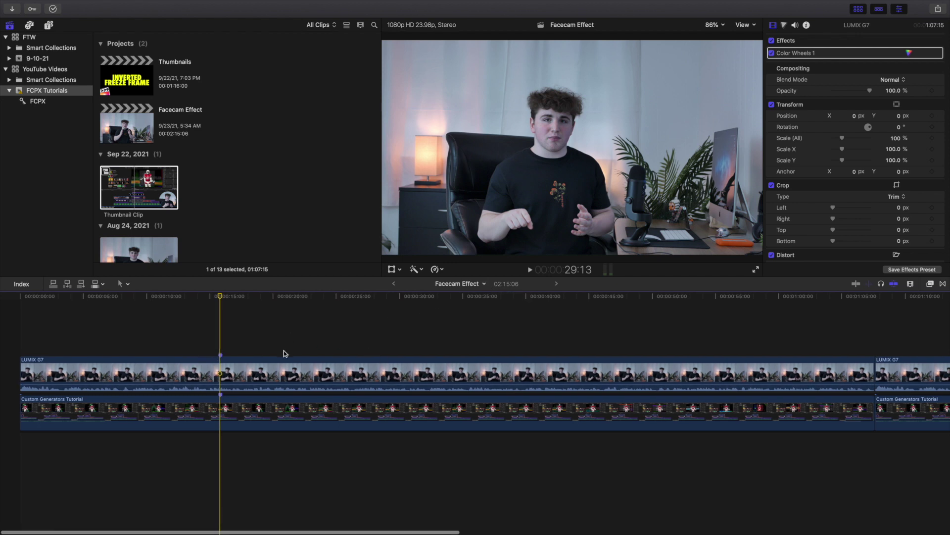
{"action": "left_click", "coordinate": [253, 382]}
{"action": "key", "text": "v"}
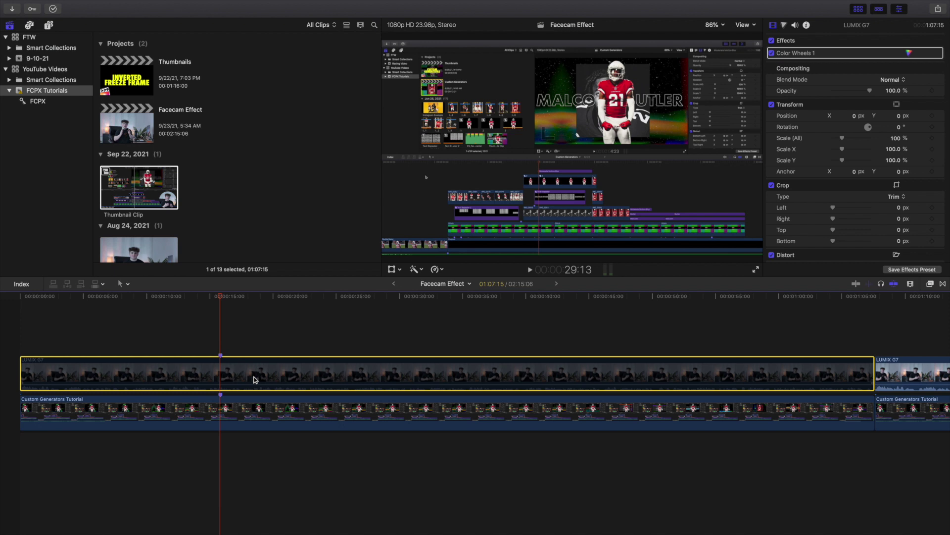
{"action": "key", "text": "v"}
{"action": "left_click", "coordinate": [219, 340]}
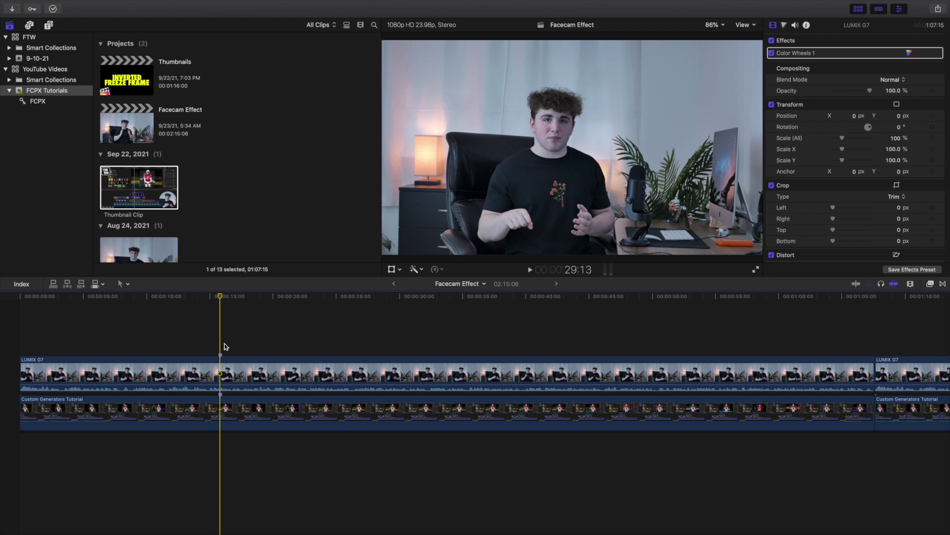
Apply the Image Mask effect from the Masks category to the LUMIX G7 facecam clip
{"action": "left_click", "coordinate": [931, 285]}
{"action": "scroll", "coordinate": [747, 465], "scroll_direction": "down", "scroll_amount": 3}
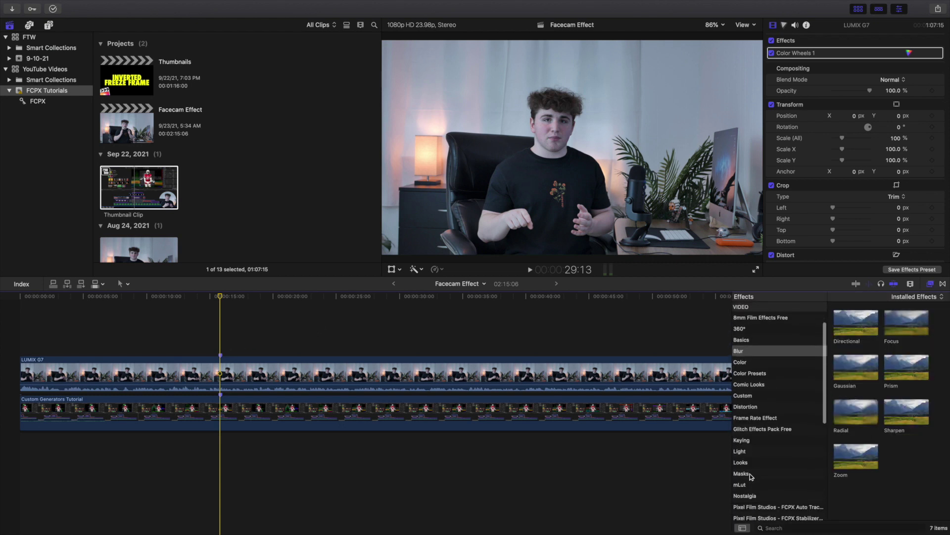
{"action": "left_click", "coordinate": [748, 476]}
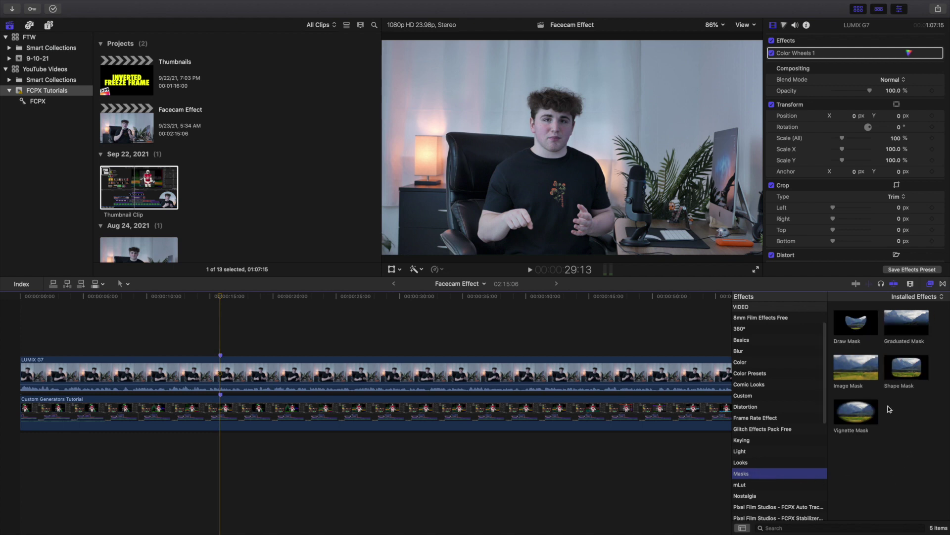
{"action": "left_click_drag", "start_coordinate": [848, 364], "coordinate": [655, 369]}
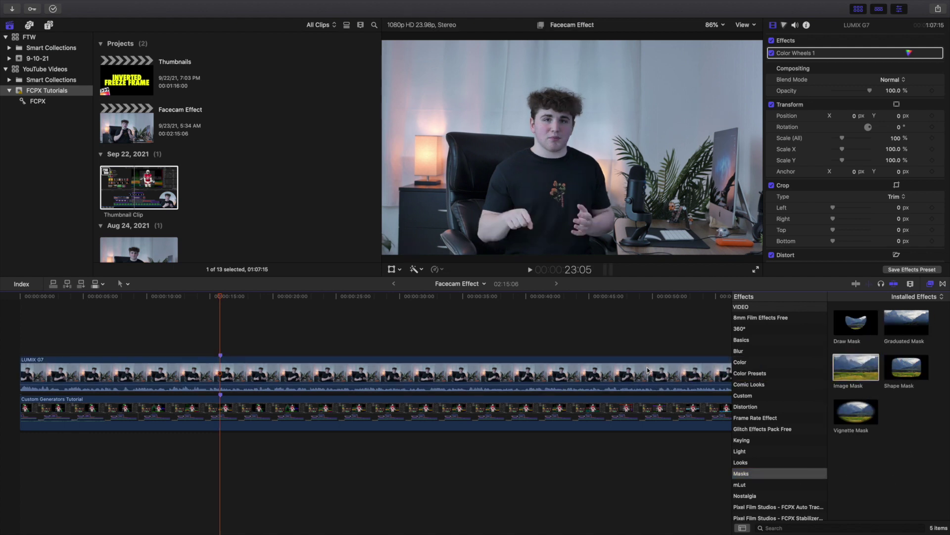
{"action": "left_click", "coordinate": [931, 284]}
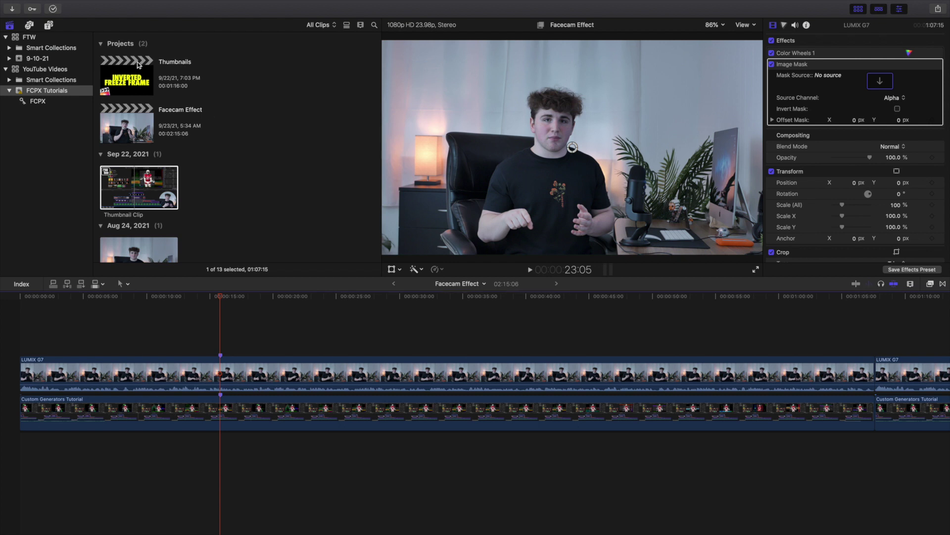
{"action": "left_click", "coordinate": [50, 25]}
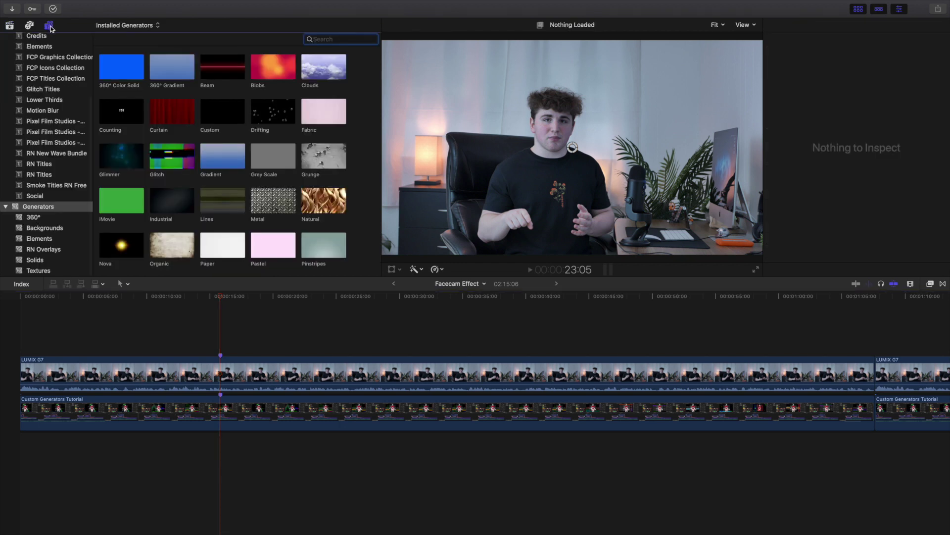
Insert the Shapes generator at the very start of the timeline
{"action": "left_click", "coordinate": [14, 353]}
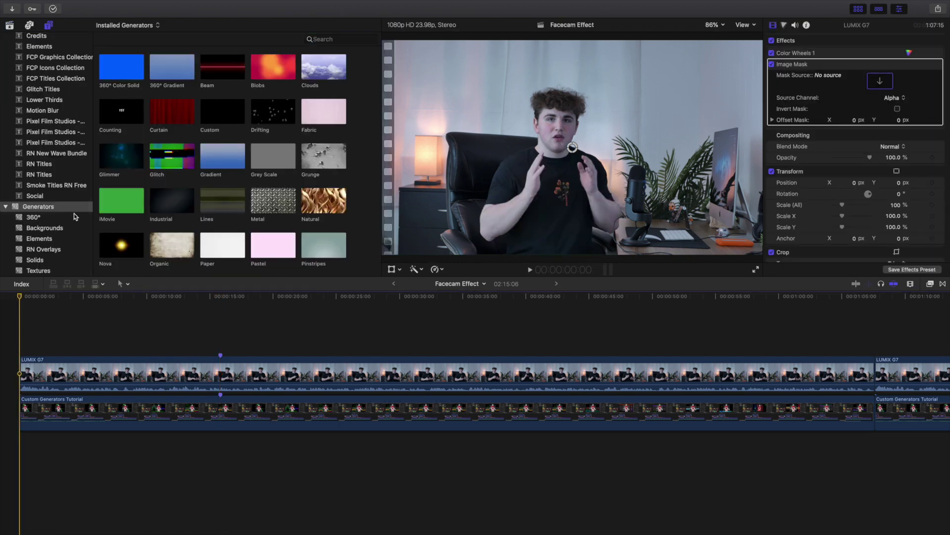
{"action": "scroll", "coordinate": [251, 214], "scroll_direction": "down", "scroll_amount": 5}
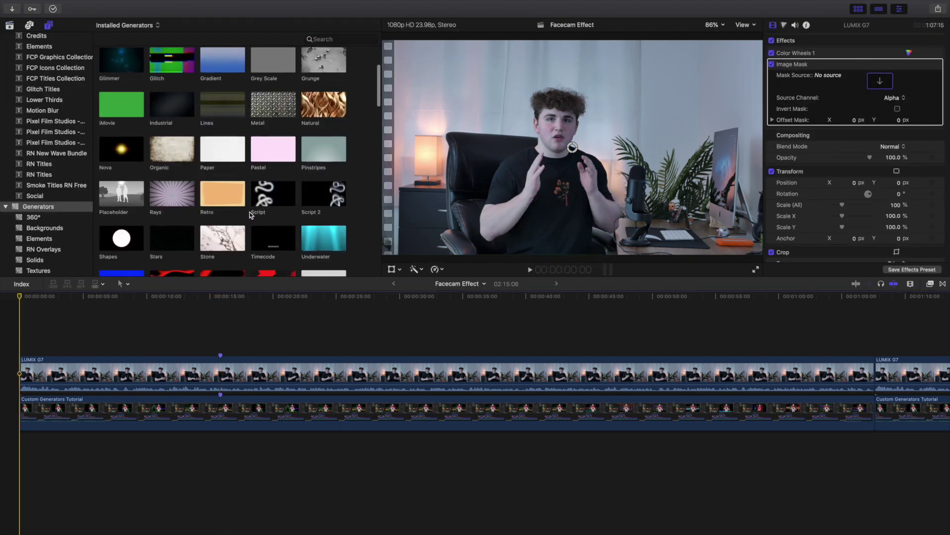
{"action": "scroll", "coordinate": [117, 239], "scroll_direction": "up", "scroll_amount": 1}
{"action": "left_click", "coordinate": [116, 237]}
{"action": "left_click_drag", "start_coordinate": [116, 238], "coordinate": [30, 408]}
Set the Shapes clip's duration to 4 seconds and park the playhead over it
{"action": "left_click", "coordinate": [82, 407]}
{"action": "type", "text": "00"}
{"action": "key", "text": "Return"}
{"action": "left_click", "coordinate": [45, 374]}
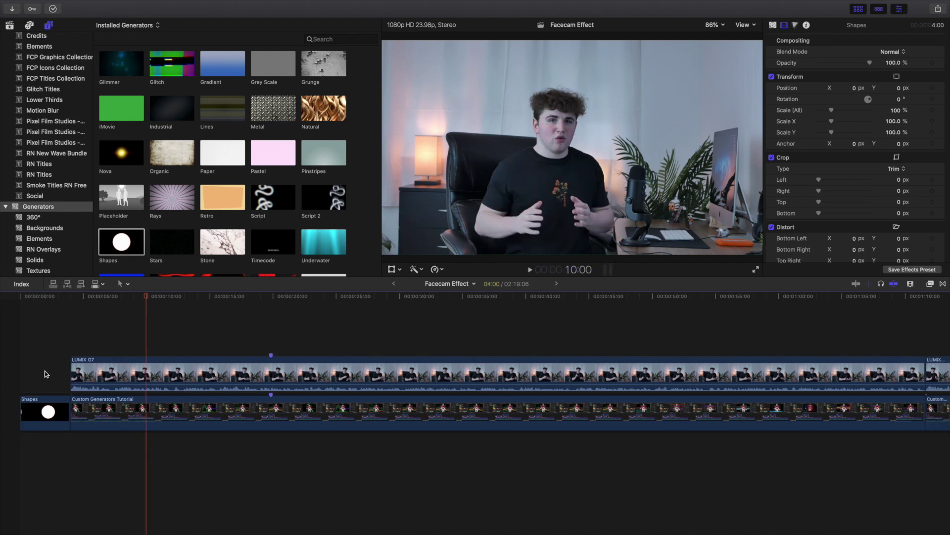
{"action": "left_click", "coordinate": [45, 373]}
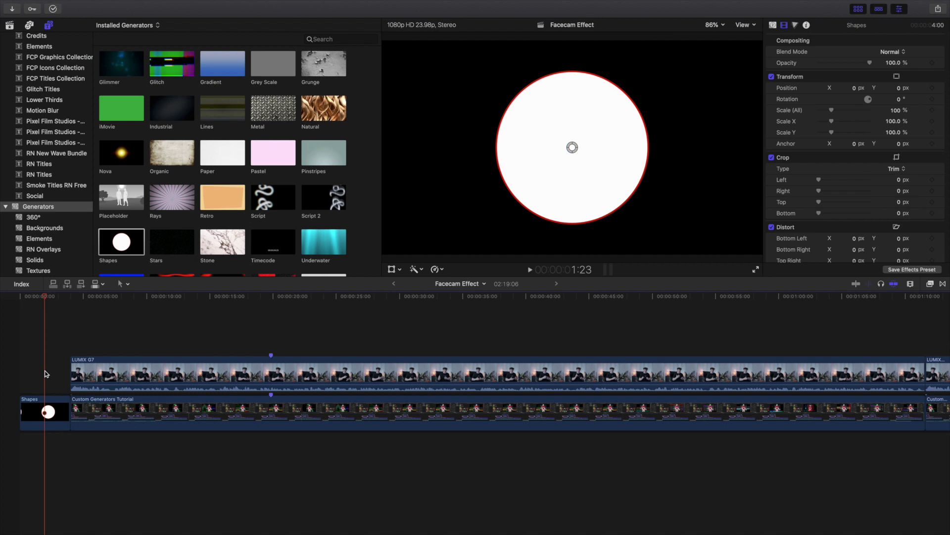
Set the Shapes generator's shape to Circle after briefly trying Arrow
{"action": "left_click", "coordinate": [44, 411]}
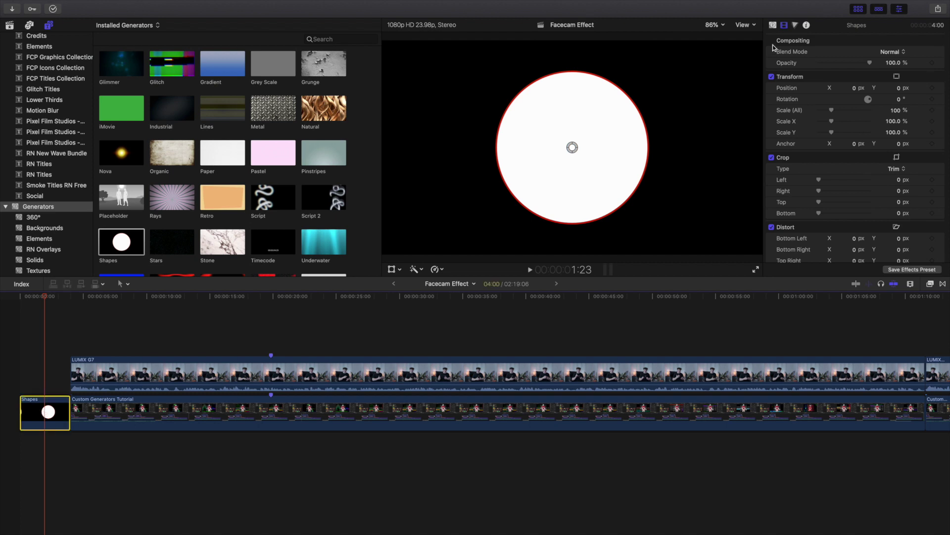
{"action": "left_click", "coordinate": [773, 26]}
{"action": "left_click", "coordinate": [894, 52]}
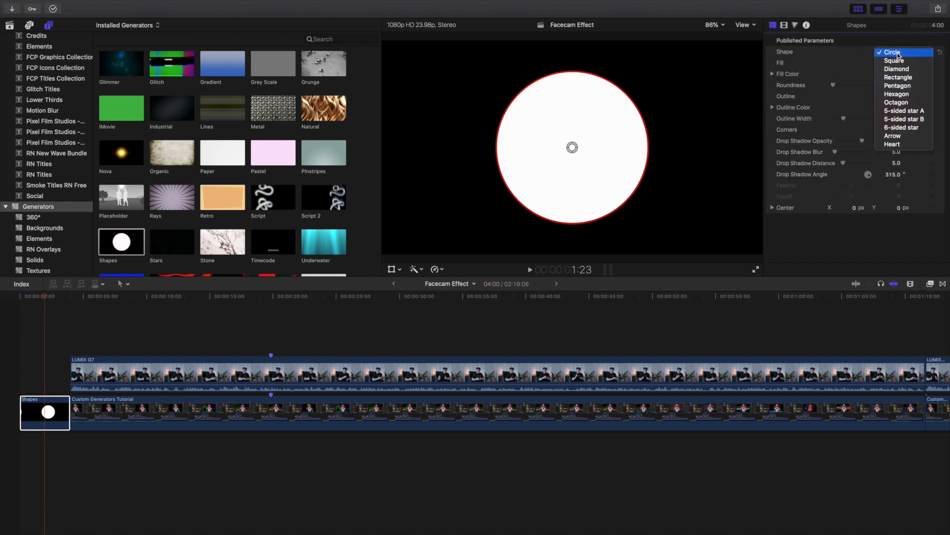
{"action": "left_click", "coordinate": [896, 136]}
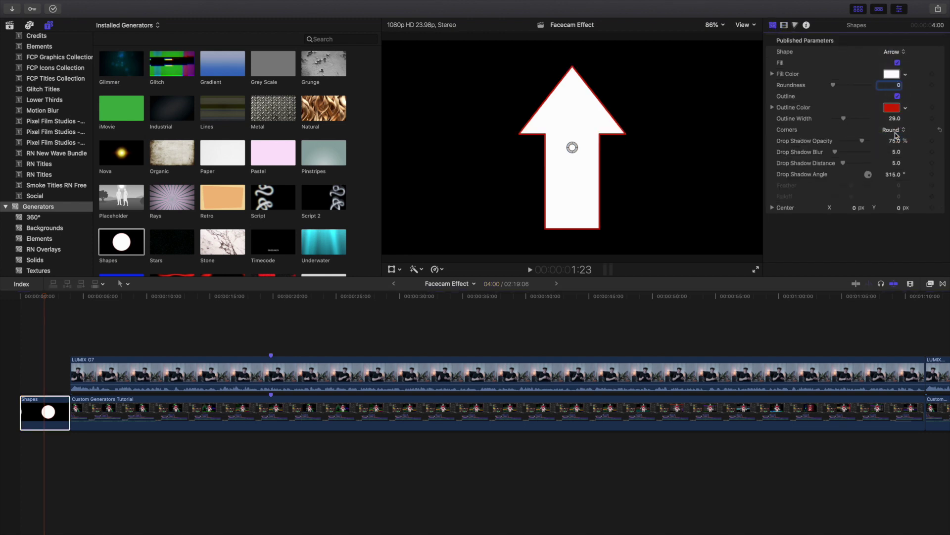
{"action": "left_click", "coordinate": [889, 52]}
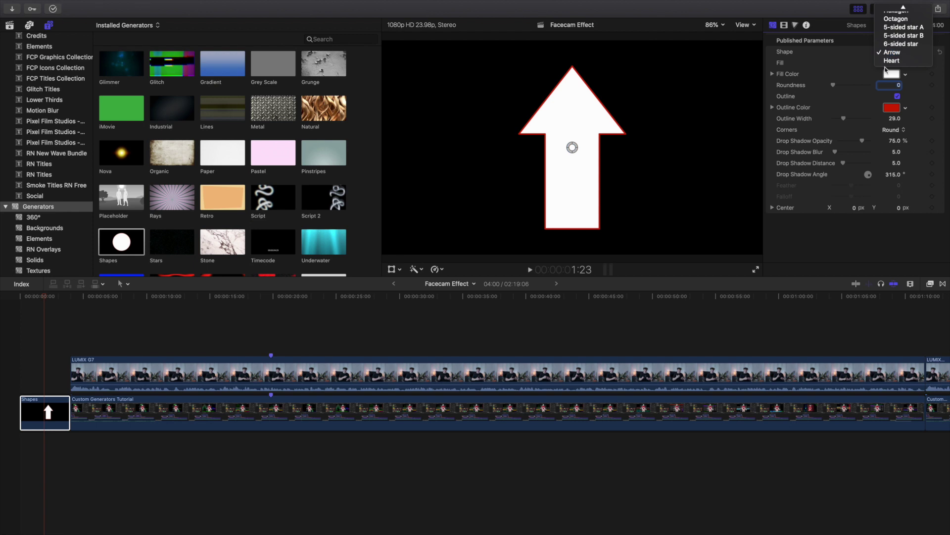
{"action": "scroll", "coordinate": [889, 68], "scroll_direction": "up", "scroll_amount": 3}
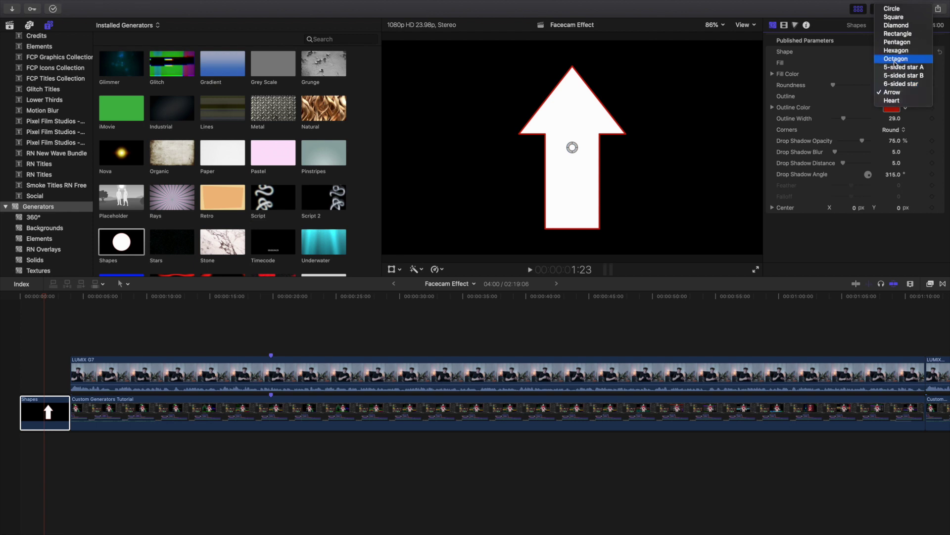
{"action": "left_click", "coordinate": [893, 9]}
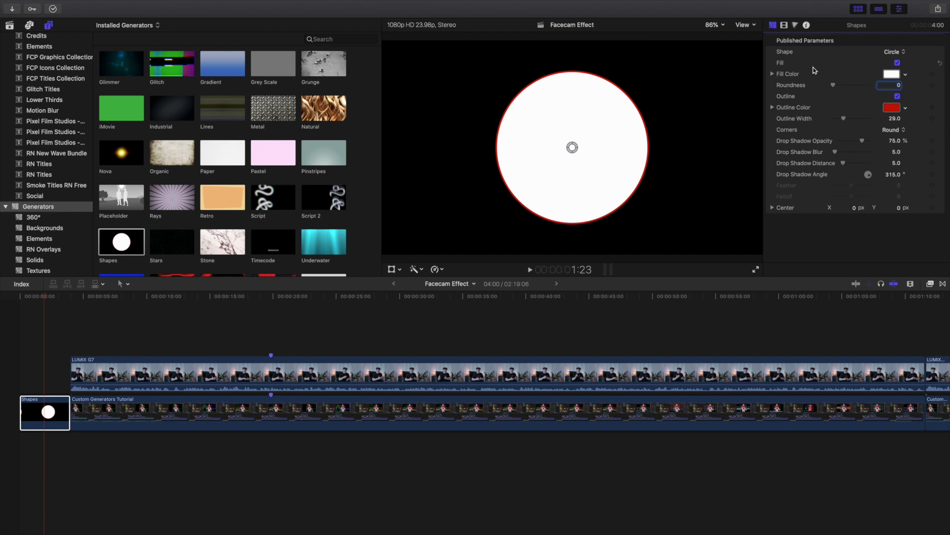
Turn off the circle's Outline and set Drop Shadow Opacity to 0%
{"action": "left_click", "coordinate": [897, 97]}
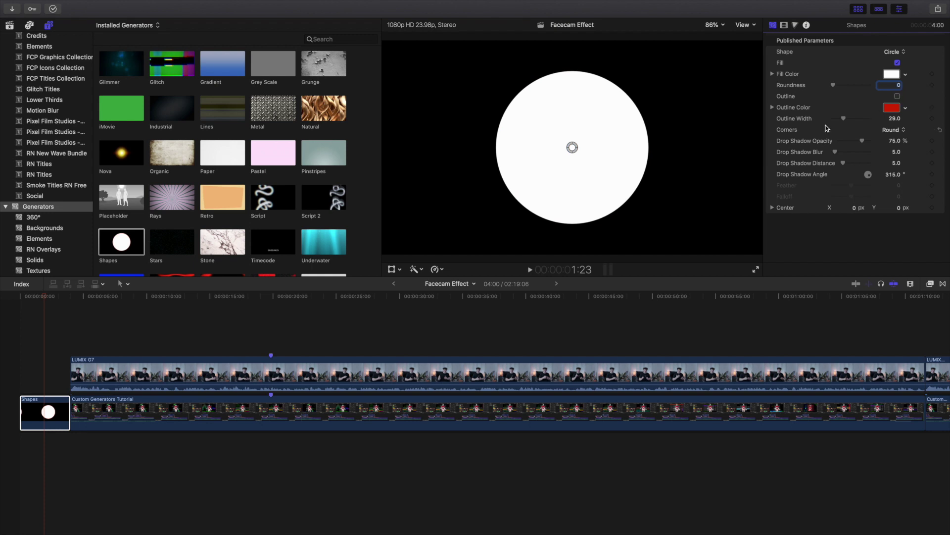
{"action": "left_click_drag", "start_coordinate": [862, 141], "coordinate": [831, 152]}
{"action": "left_click", "coordinate": [269, 342]}
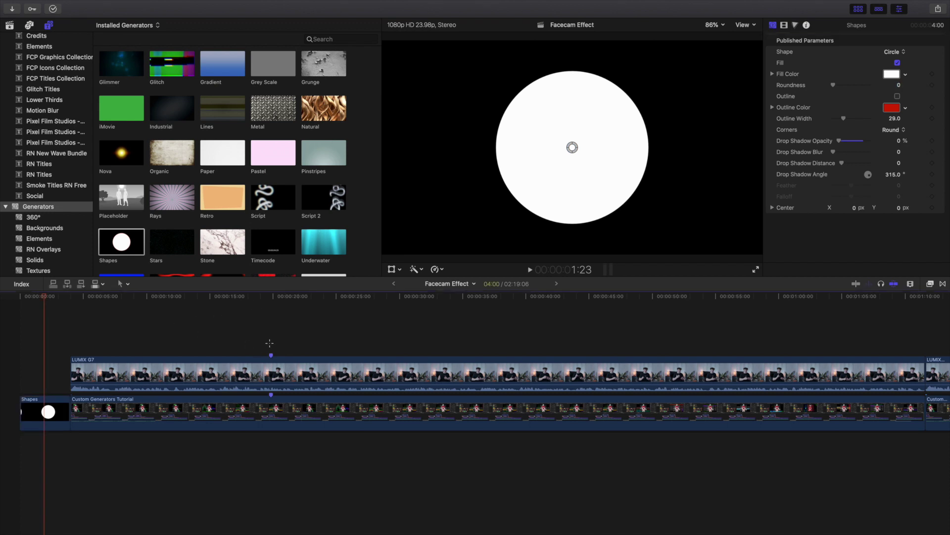
{"action": "left_click", "coordinate": [270, 379]}
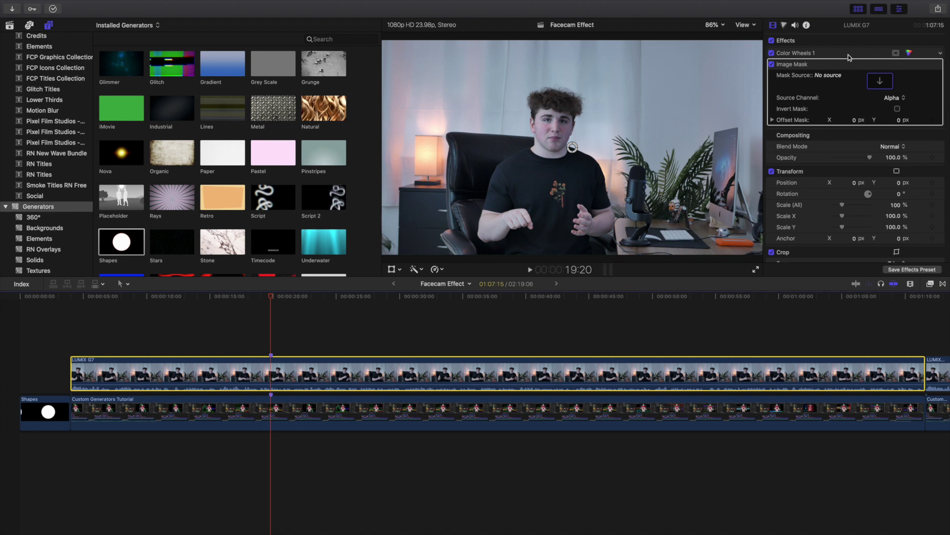
Set the LUMIX G7 clip's Image Mask source to the Shapes circle clip and apply it
{"action": "left_click", "coordinate": [880, 82]}
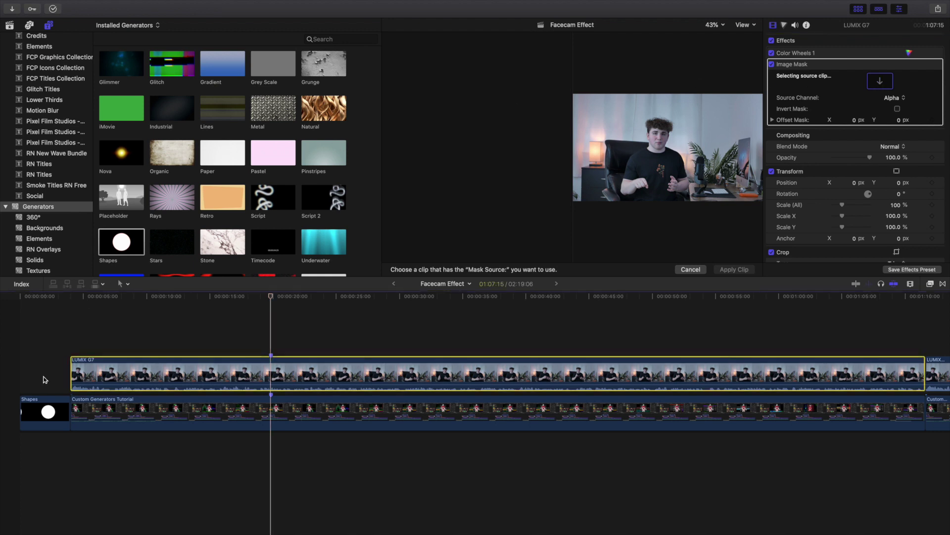
{"action": "left_click", "coordinate": [44, 410]}
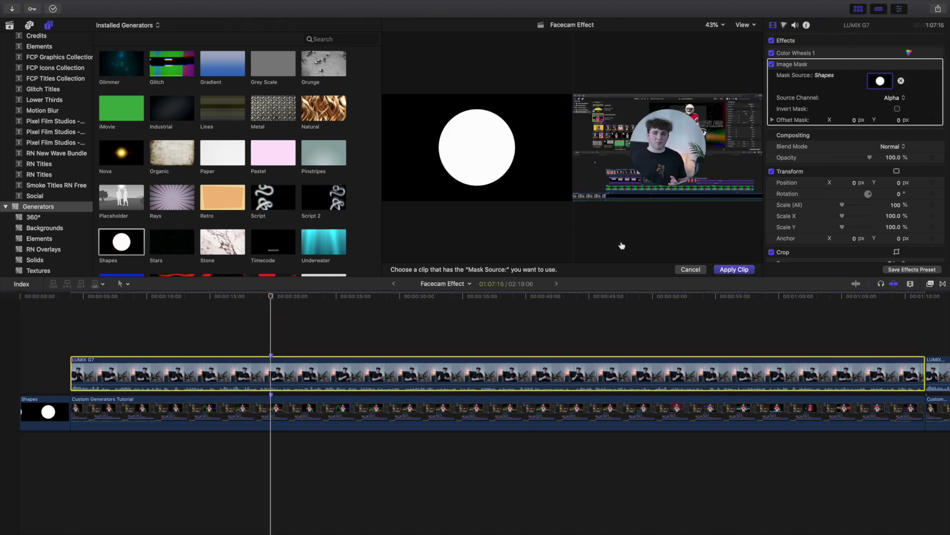
{"action": "left_click", "coordinate": [730, 271]}
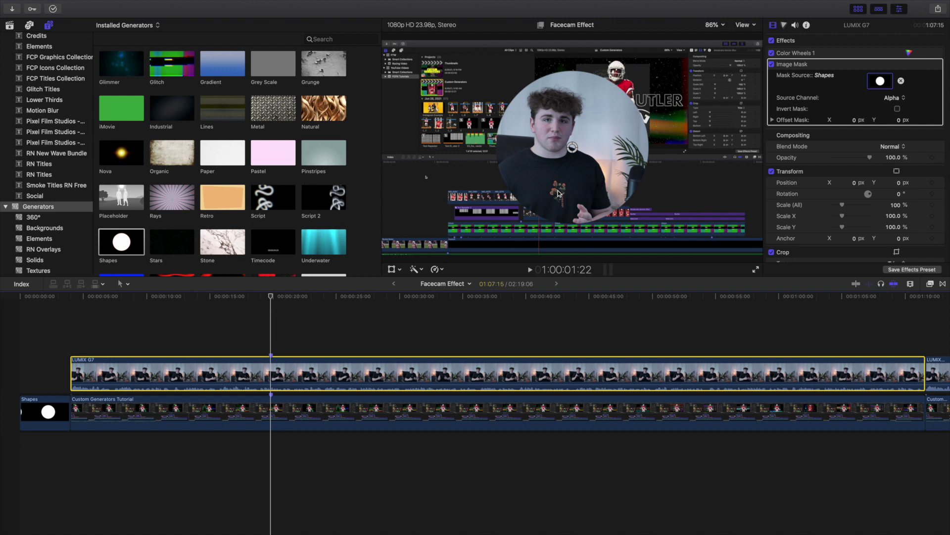
Nudge the mask offset, scale the facecam to 57%, and shift it right to X 760.6
{"action": "left_click_drag", "start_coordinate": [856, 121], "coordinate": [853, 120]}
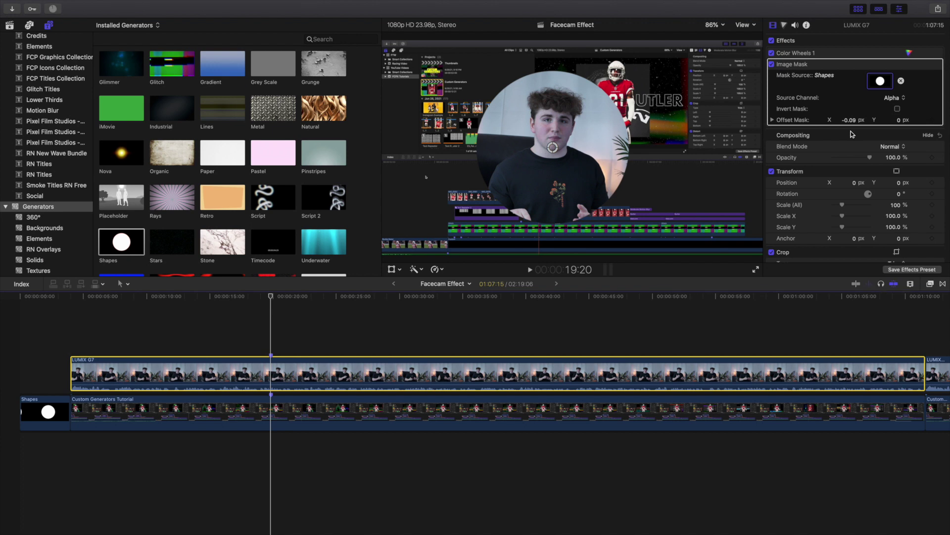
{"action": "left_click", "coordinate": [897, 205]}
{"action": "type", "text": "57"}
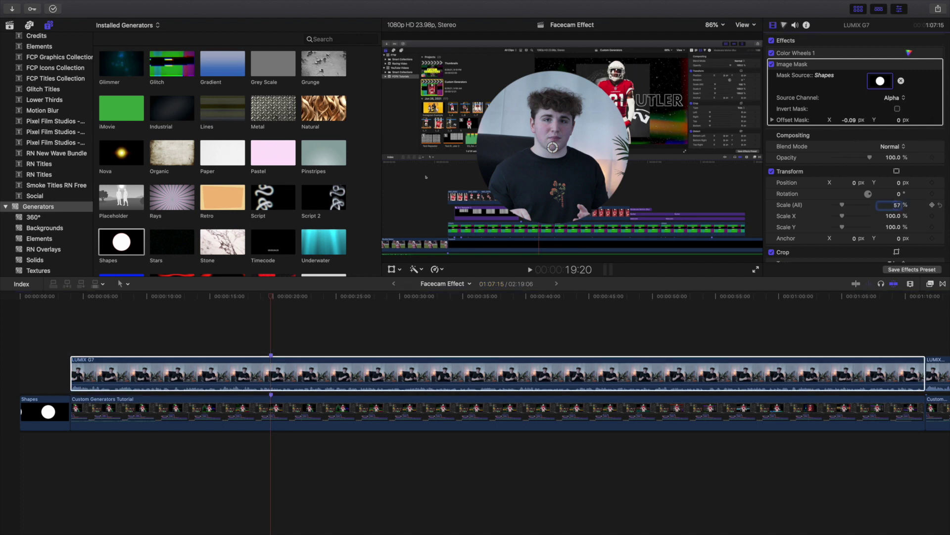
{"action": "key", "text": "Return"}
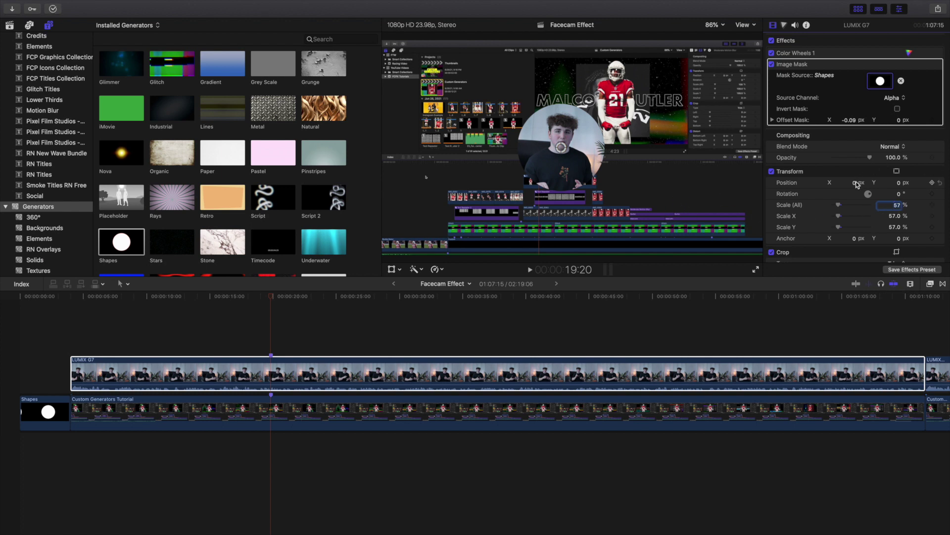
{"action": "mouse_move", "coordinate": [857, 182]}
{"action": "left_mouse_down"}
{"action": "mouse_move", "coordinate": [897, 187]}
{"action": "mouse_move", "coordinate": [849, 183]}
{"action": "left_mouse_up"}
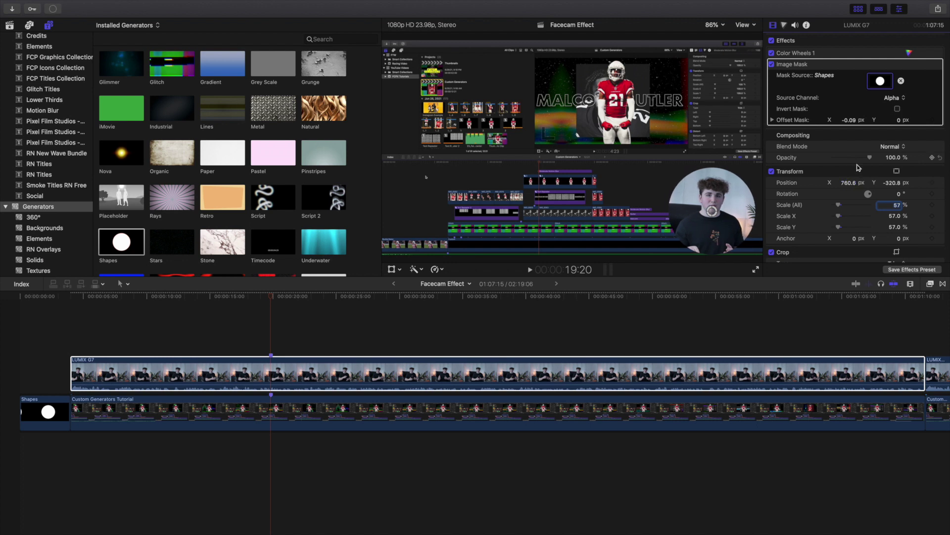
Nudge the facecam to Y -324.1 and delete the Shapes clip from the timeline
{"action": "left_click_drag", "start_coordinate": [891, 186], "coordinate": [891, 188]}
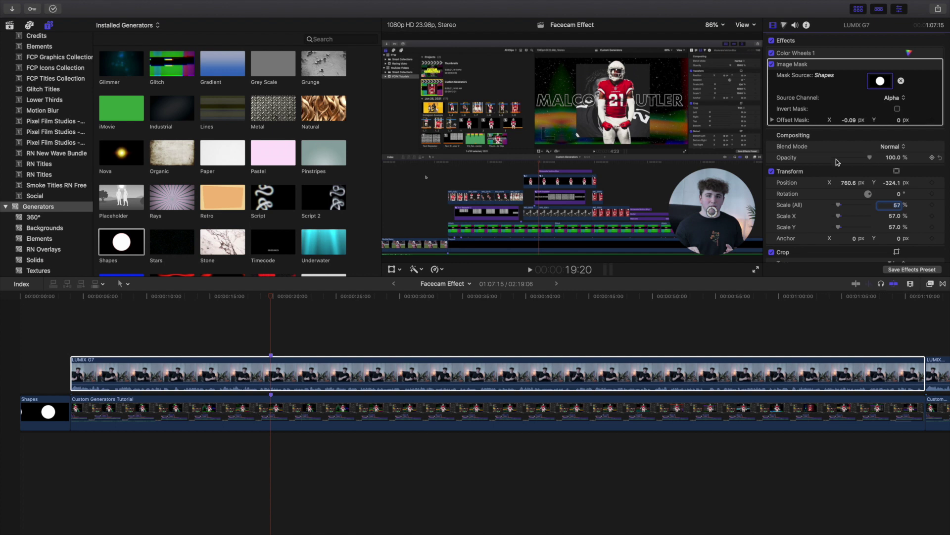
{"action": "left_click", "coordinate": [42, 417]}
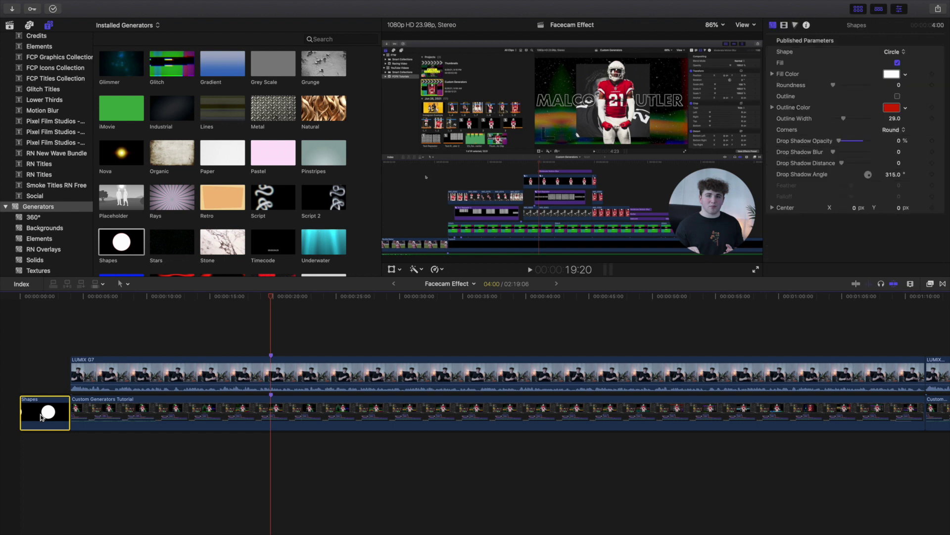
{"action": "key", "text": "Delete"}
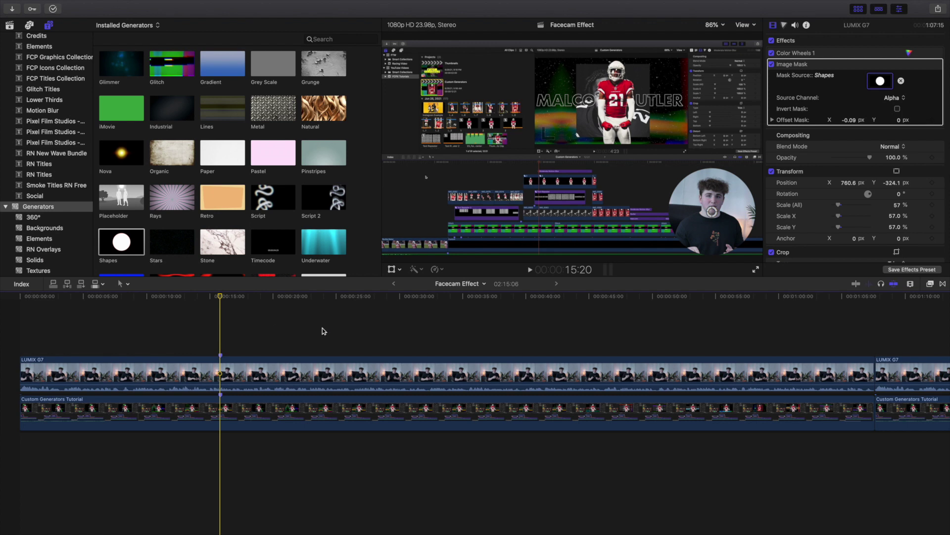
Scroll the timeline right and put the playhead on the second LUMIX G7 clip
{"action": "scroll", "coordinate": [399, 332], "scroll_direction": "right", "scroll_amount": 10}
{"action": "scroll", "coordinate": [399, 334], "scroll_direction": "right", "scroll_amount": 5}
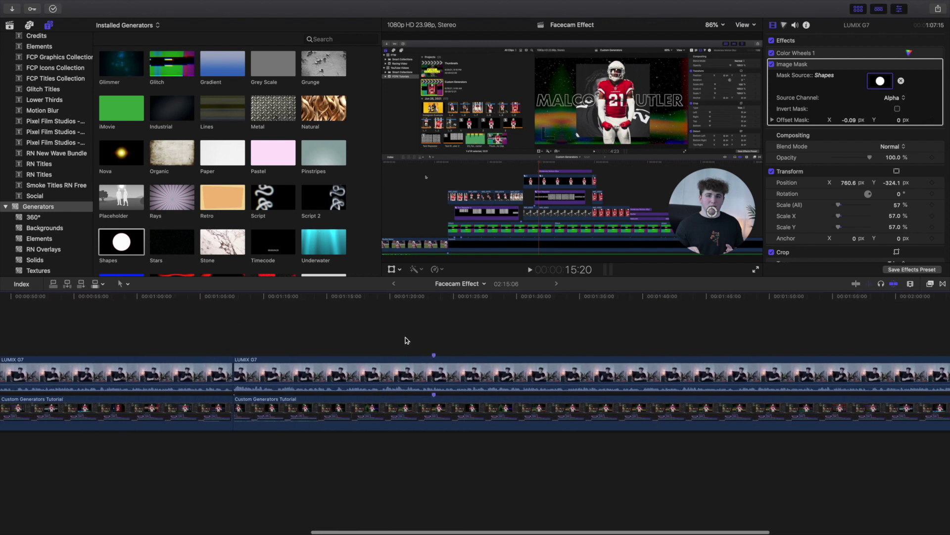
{"action": "left_click", "coordinate": [434, 339]}
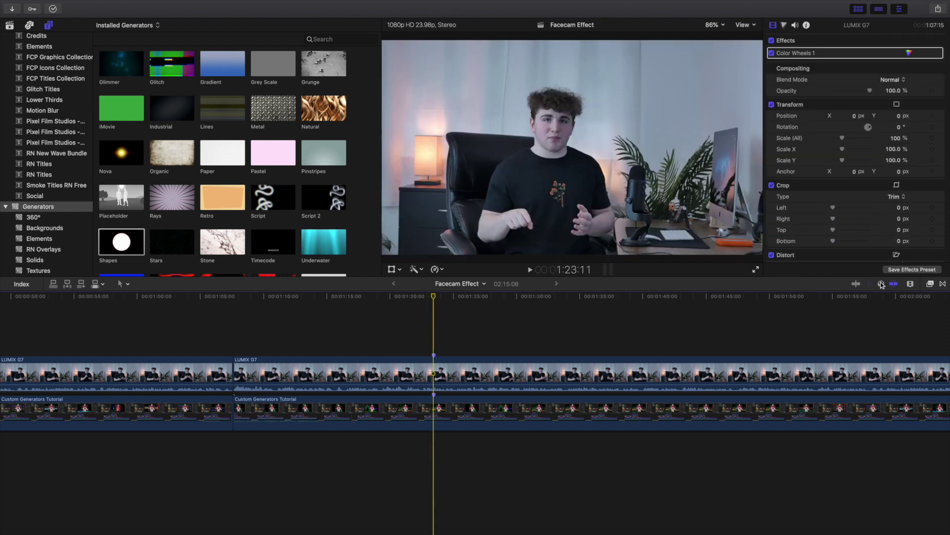
Apply the Shape Mask effect to the second LUMIX G7 facecam clip and select it
{"action": "left_click", "coordinate": [930, 284]}
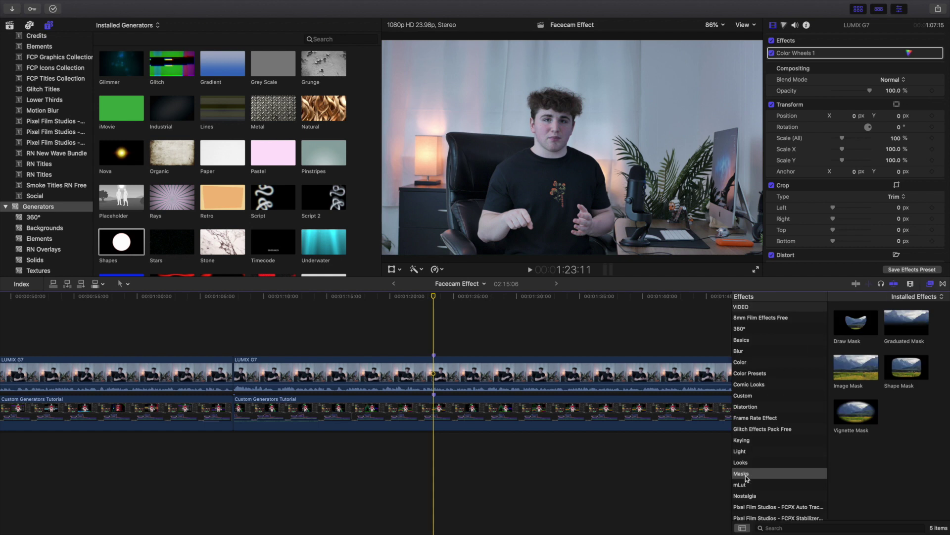
{"action": "left_click", "coordinate": [897, 371]}
{"action": "left_click_drag", "start_coordinate": [898, 370], "coordinate": [435, 371]}
{"action": "left_click", "coordinate": [931, 284]}
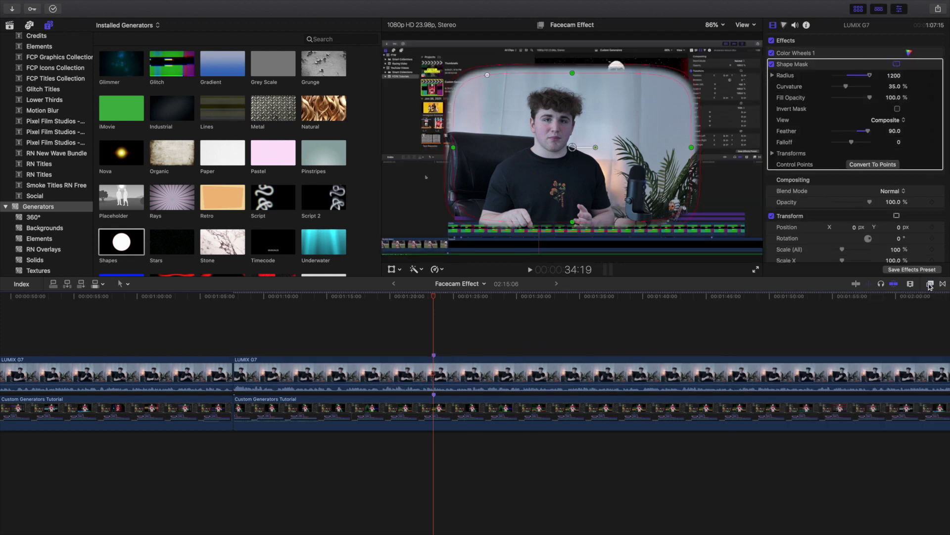
{"action": "left_click", "coordinate": [437, 372]}
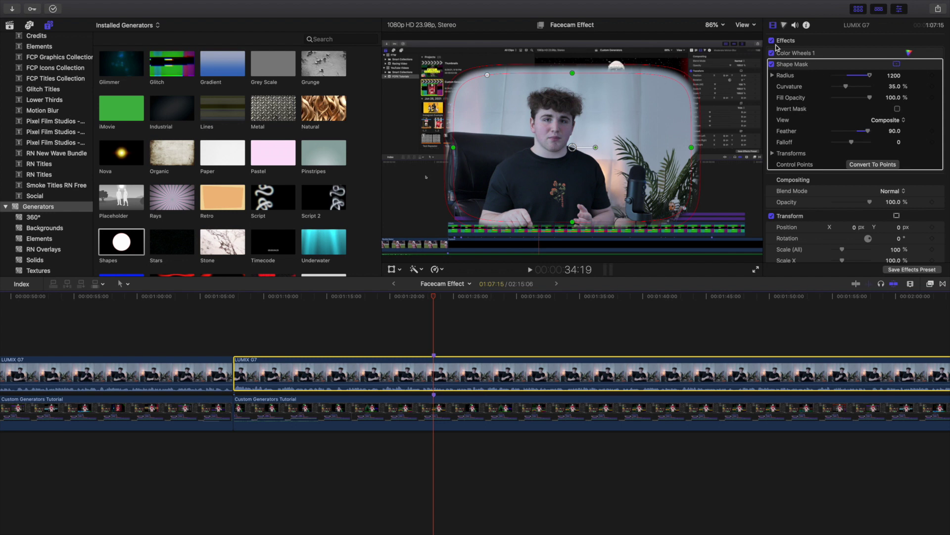
Set the Shape Mask's Feather to 0 and Curvature to 100%, undoing a stray handle drag
{"action": "left_click_drag", "start_coordinate": [453, 147], "coordinate": [438, 149]}
{"action": "key", "text": "super+z"}
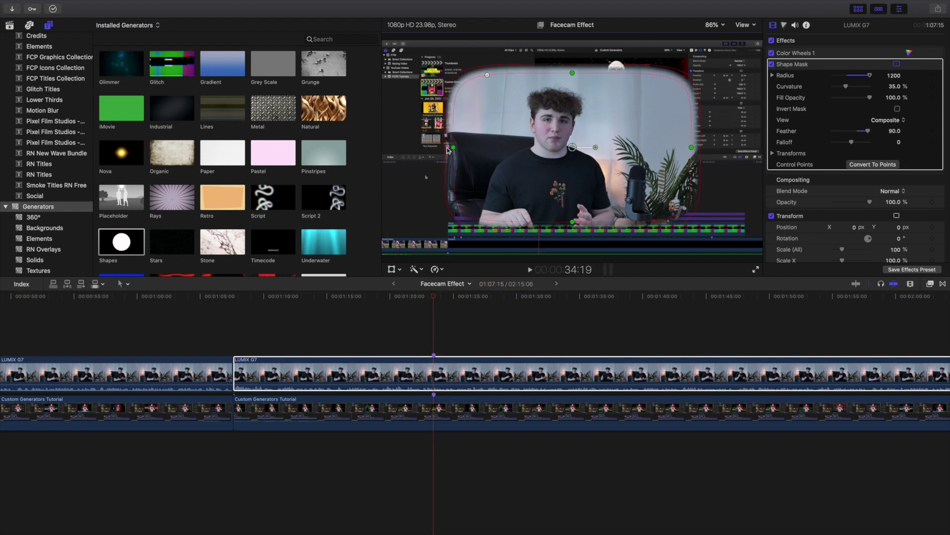
{"action": "left_click", "coordinate": [893, 132]}
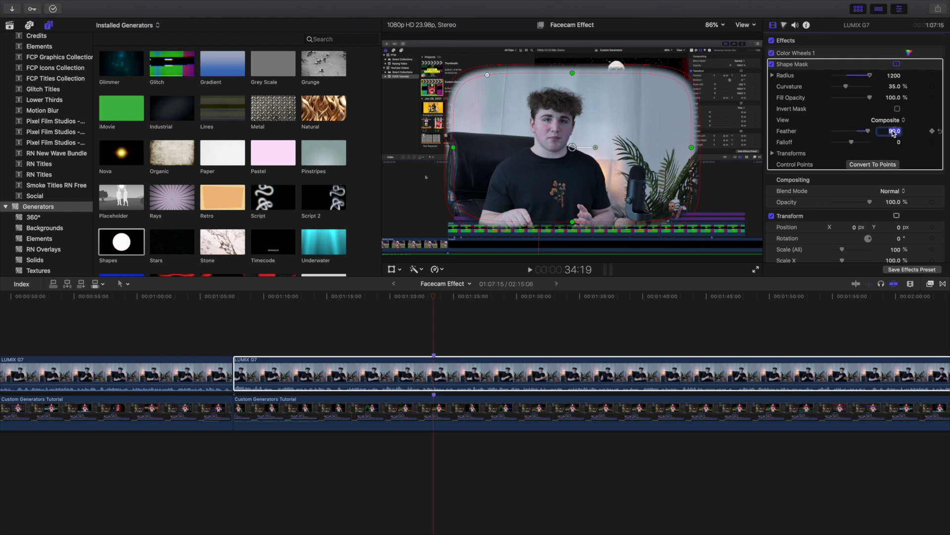
{"action": "type", "text": "0"}
{"action": "key", "text": "Return"}
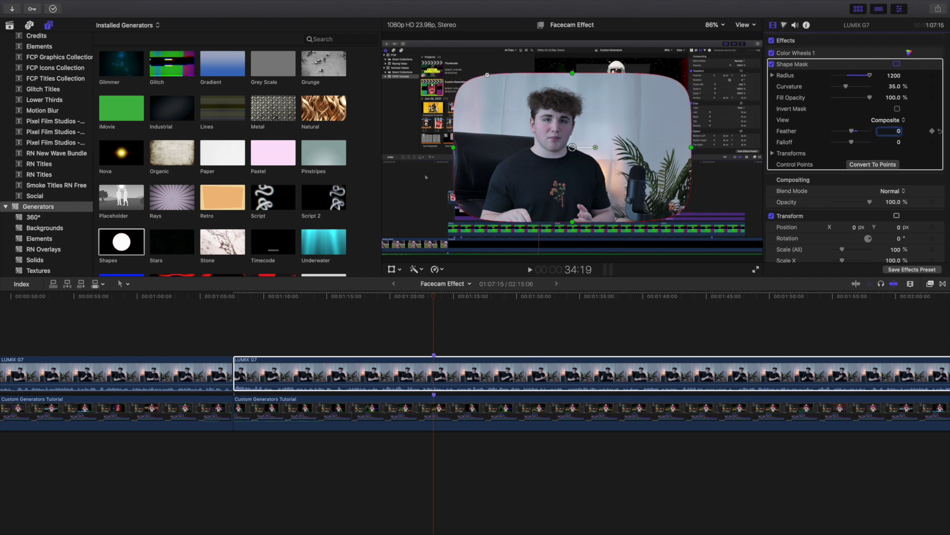
{"action": "left_click", "coordinate": [820, 211]}
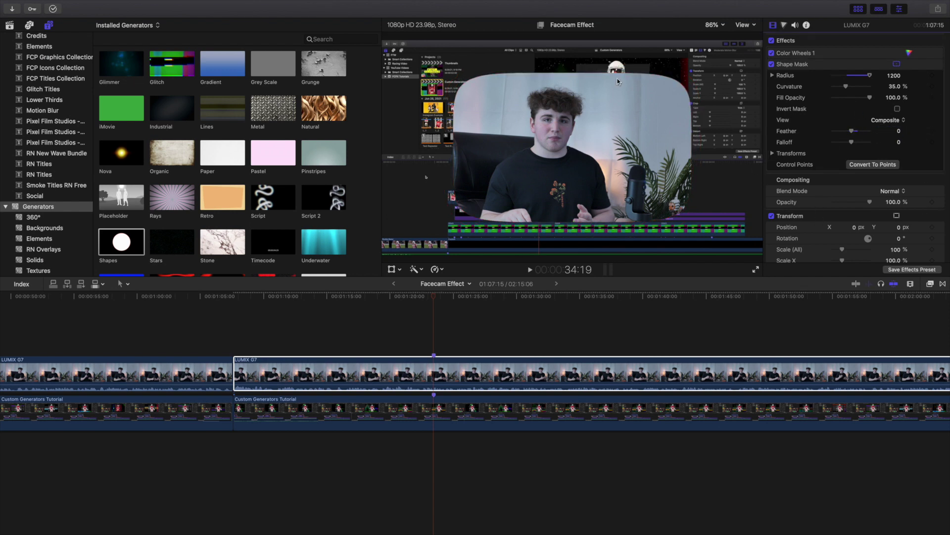
{"action": "left_click_drag", "start_coordinate": [847, 88], "coordinate": [864, 77]}
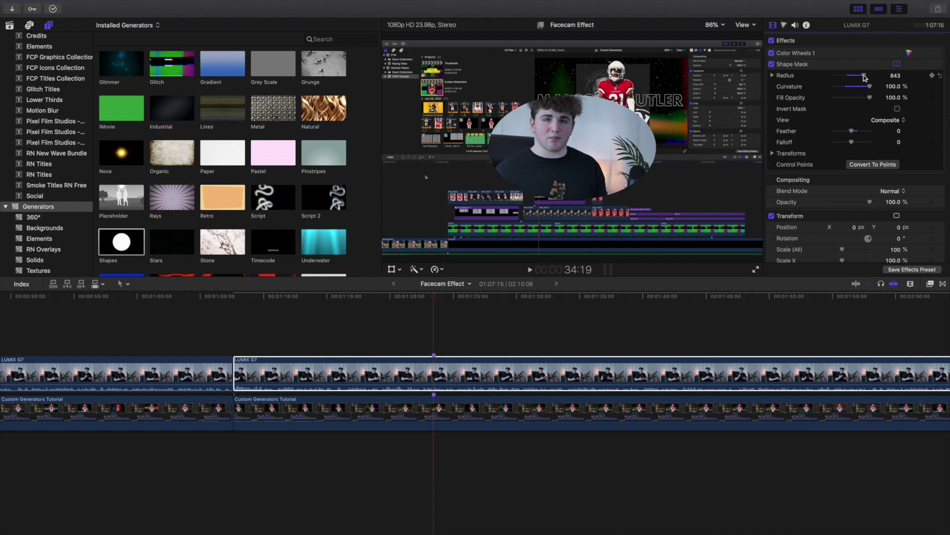
Reset the Shape Mask radius to 1200 and drag its handles to turn the oval into a circle
{"action": "left_click", "coordinate": [870, 78]}
{"action": "left_click", "coordinate": [832, 65]}
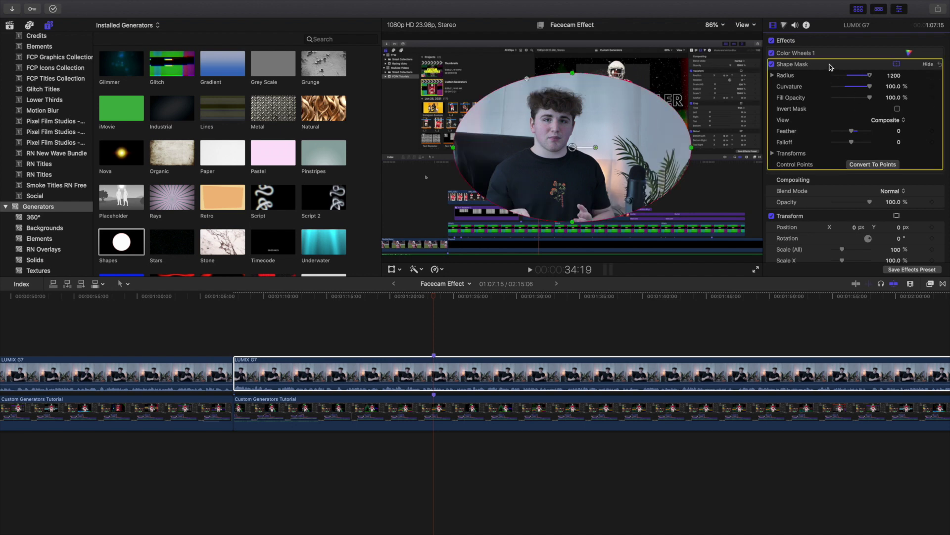
{"action": "left_click_drag", "start_coordinate": [572, 72], "coordinate": [572, 54]}
{"action": "left_click_drag", "start_coordinate": [454, 147], "coordinate": [473, 147]}
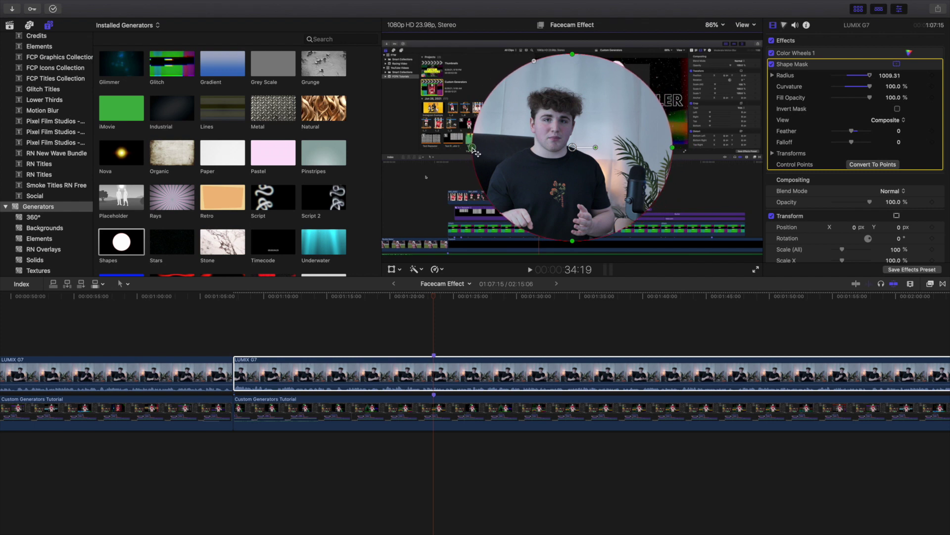
{"action": "left_click_drag", "start_coordinate": [573, 242], "coordinate": [573, 233]}
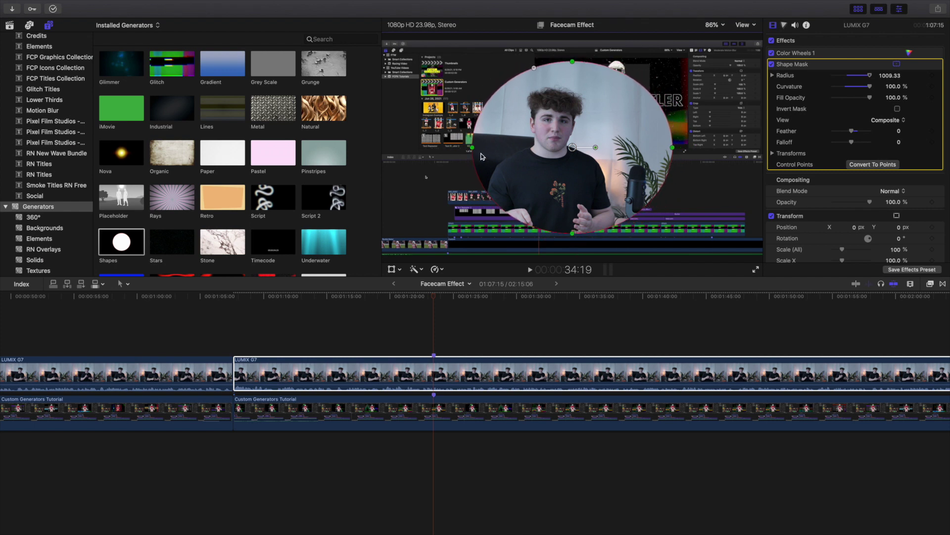
Fit the mask circle around the speaker's face and lower its Radius to 861
{"action": "left_click_drag", "start_coordinate": [474, 150], "coordinate": [478, 151]}
{"action": "left_click_drag", "start_coordinate": [600, 163], "coordinate": [584, 173]}
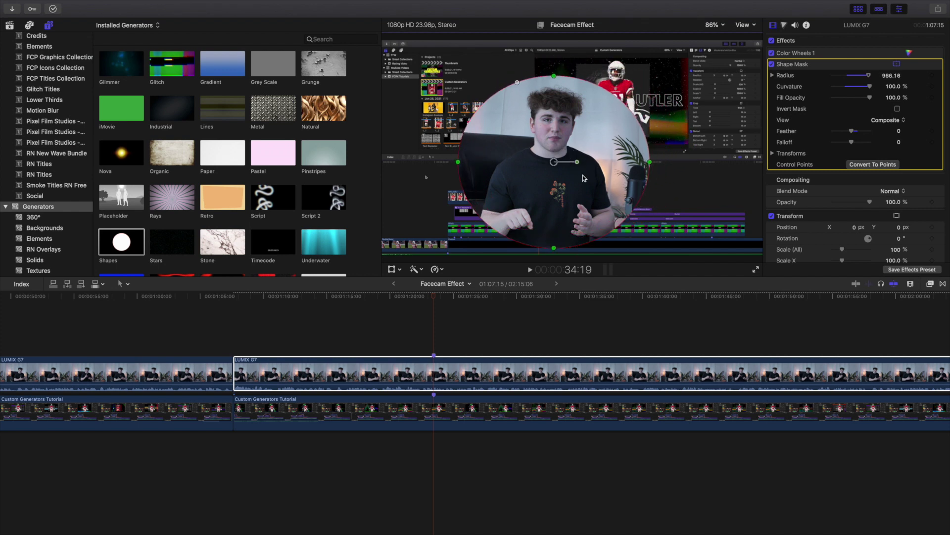
{"action": "left_click_drag", "start_coordinate": [652, 158], "coordinate": [646, 159]}
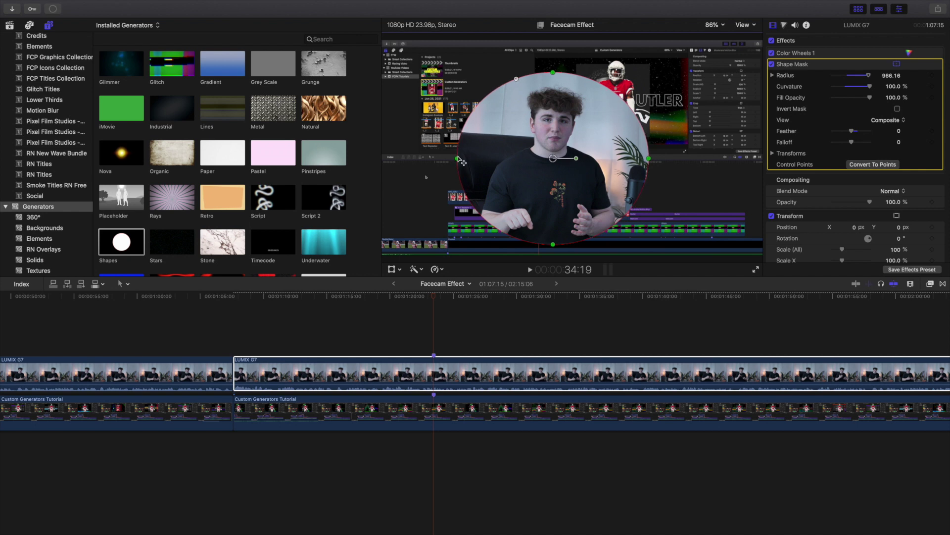
{"action": "left_click_drag", "start_coordinate": [553, 73], "coordinate": [552, 70]}
{"action": "left_click", "coordinate": [847, 216]}
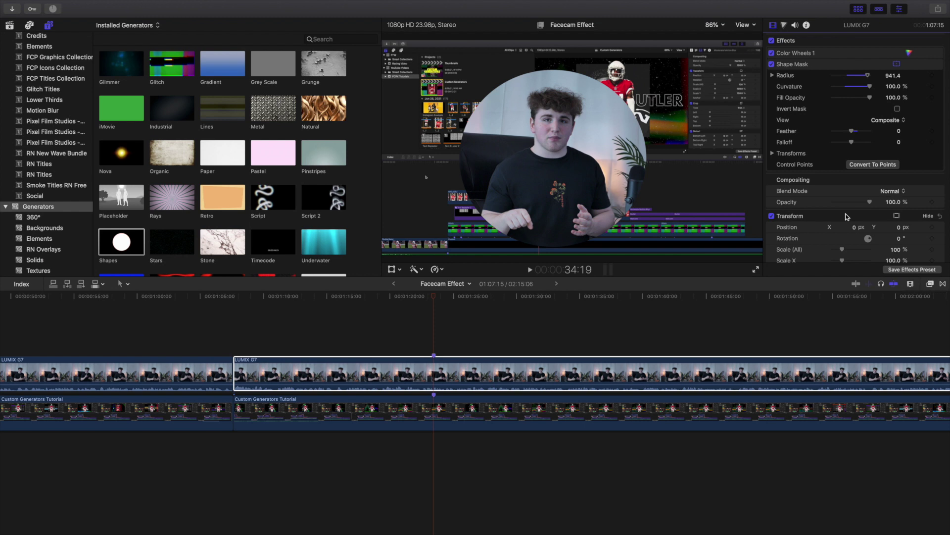
{"action": "left_click", "coordinate": [445, 374]}
{"action": "left_click_drag", "start_coordinate": [868, 76], "coordinate": [865, 78]}
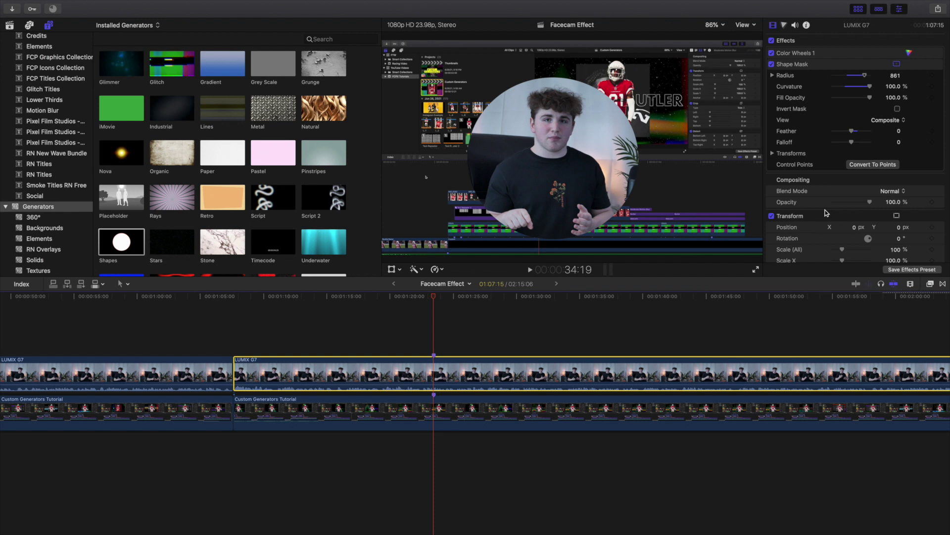
Scale the second facecam to 57% after trying 50%, and move it lower-right to X 743, Y -293.9
{"action": "scroll", "coordinate": [865, 236], "scroll_direction": "down", "scroll_amount": 2}
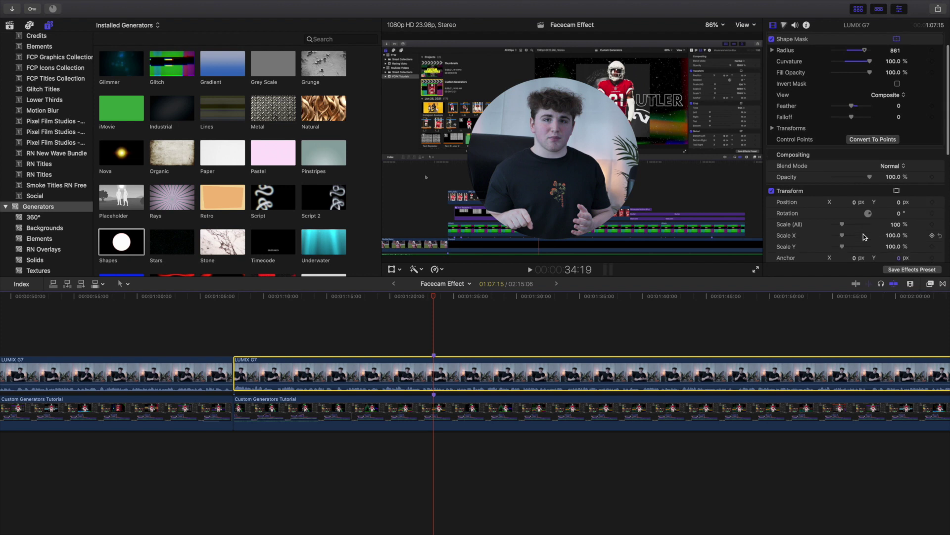
{"action": "scroll", "coordinate": [885, 216], "scroll_direction": "down", "scroll_amount": 1}
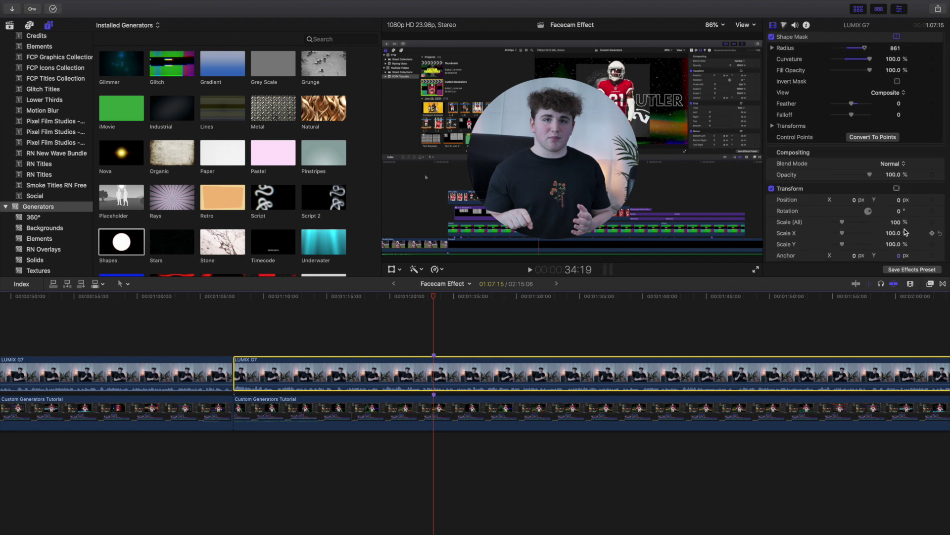
{"action": "left_click", "coordinate": [894, 222]}
{"action": "type", "text": "50"}
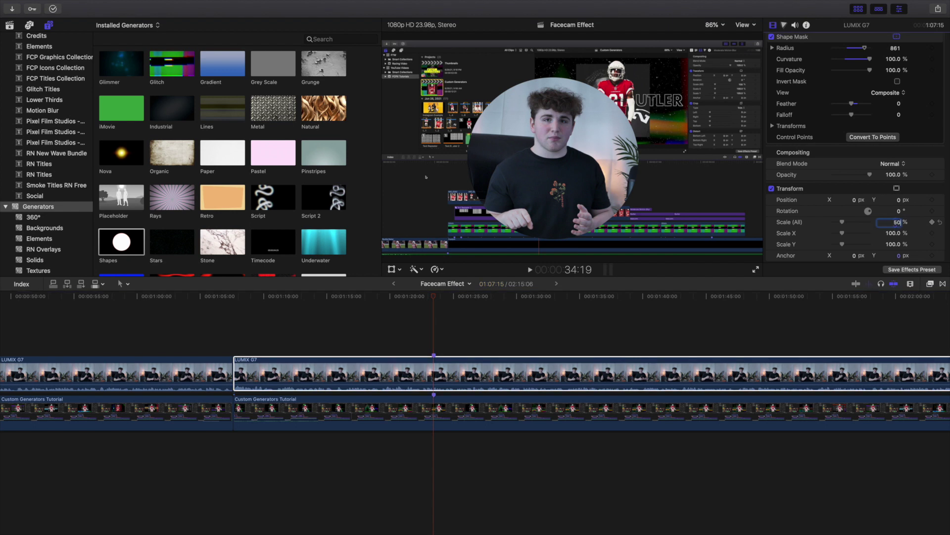
{"action": "key", "text": "Return"}
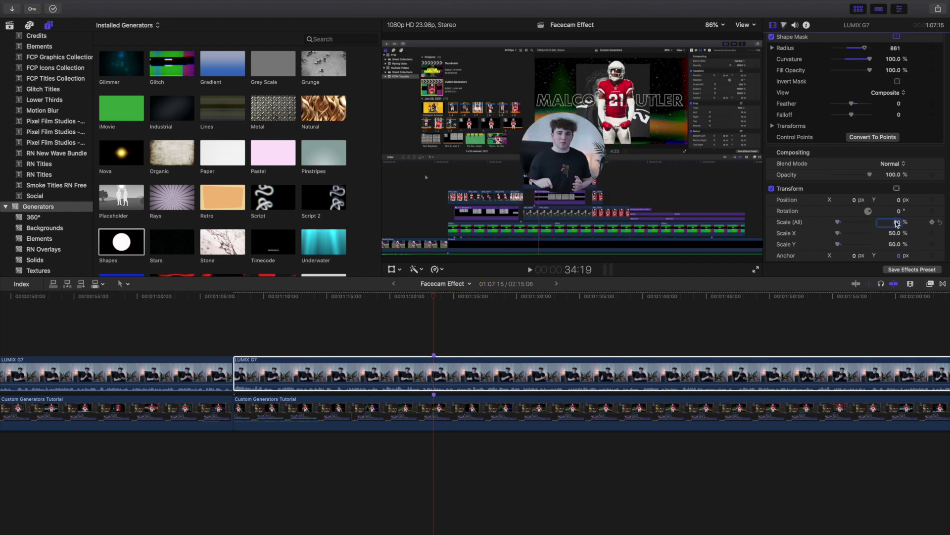
{"action": "type", "text": "57"}
{"action": "key", "text": "Return"}
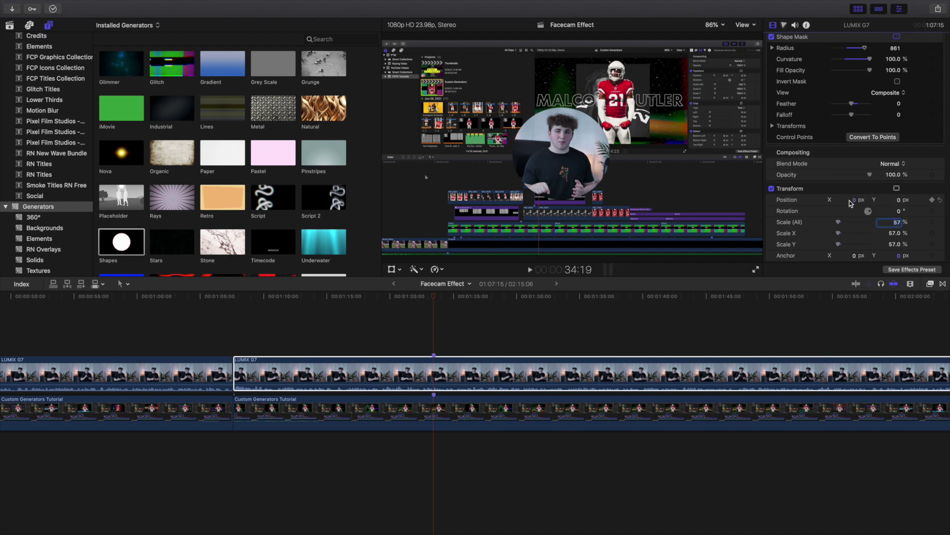
{"action": "left_click_drag", "start_coordinate": [853, 202], "coordinate": [876, 200]}
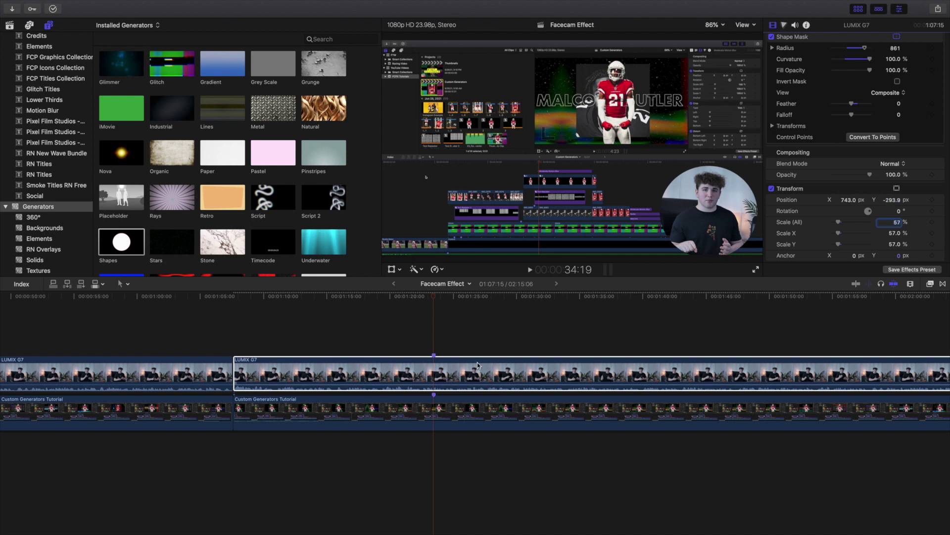
Place the circular facecam in the lower-right corner at position 743.0, -293.9 px, then deselect it
{"action": "left_click", "coordinate": [434, 343]}
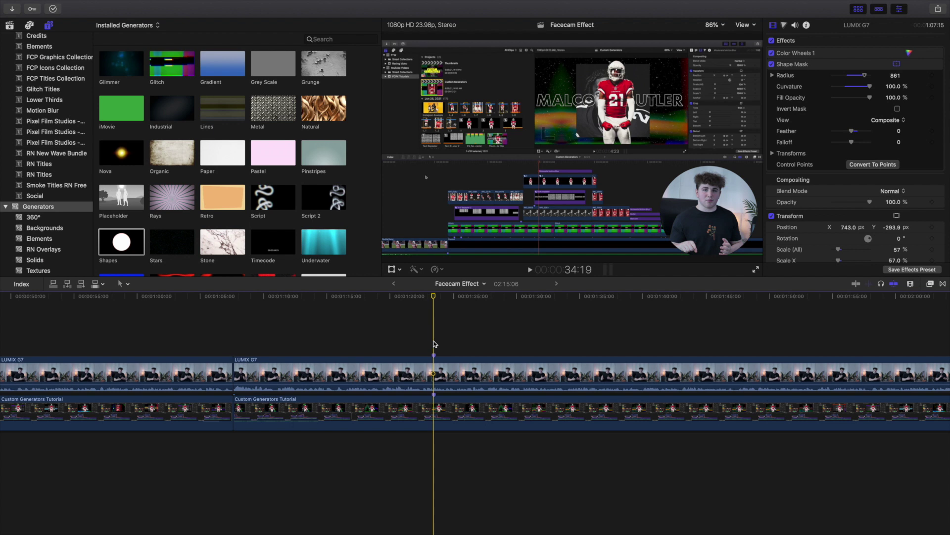
{"action": "key", "text": "shift+z"}
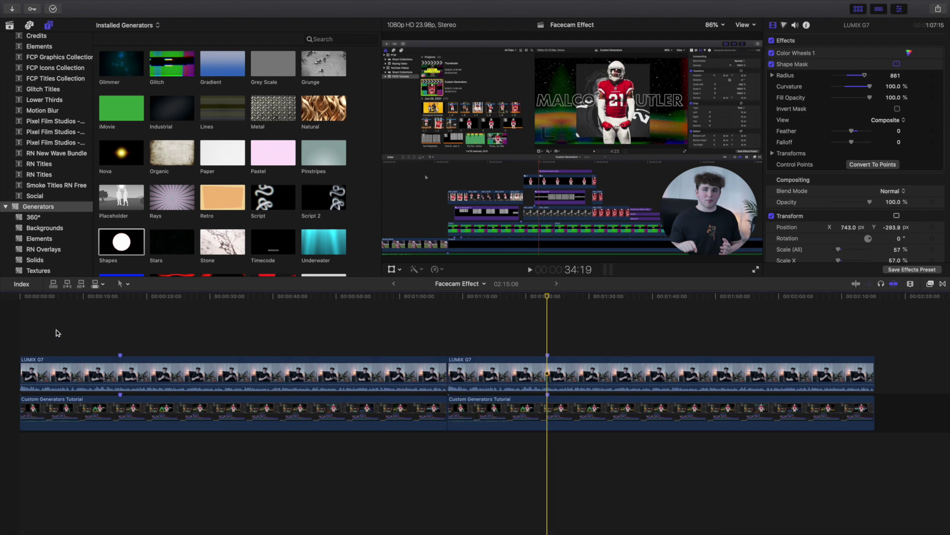
{"action": "key", "text": "Home"}
{"action": "key", "text": "space"}
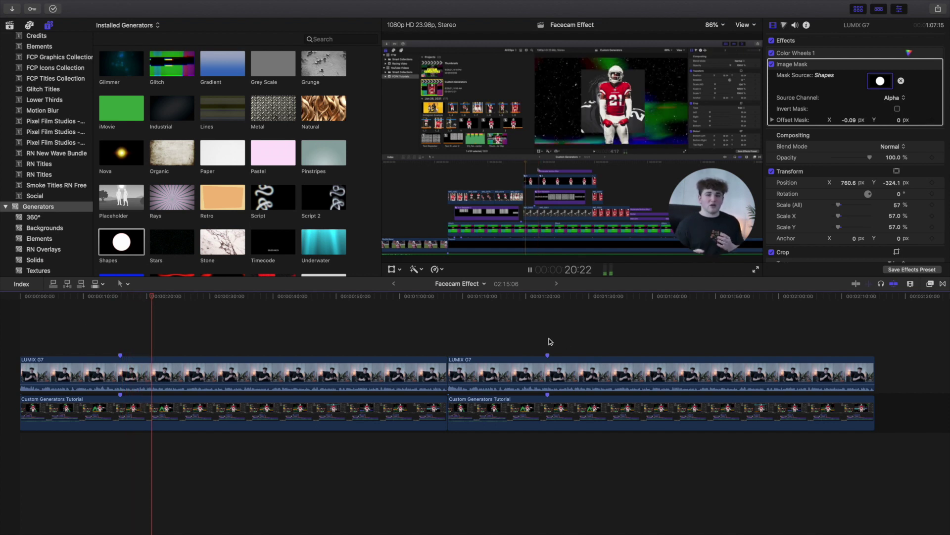
{"action": "left_click", "coordinate": [495, 335]}
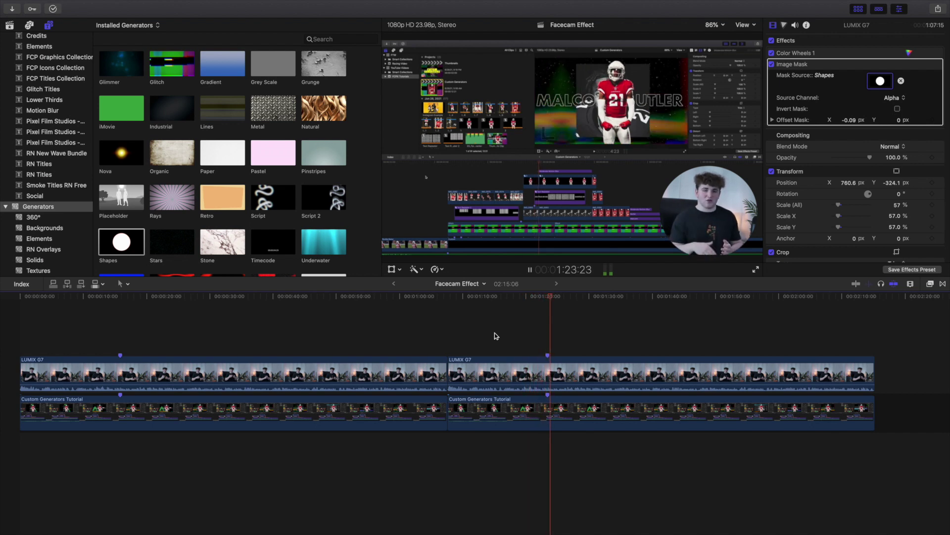
{"action": "key", "text": "space"}
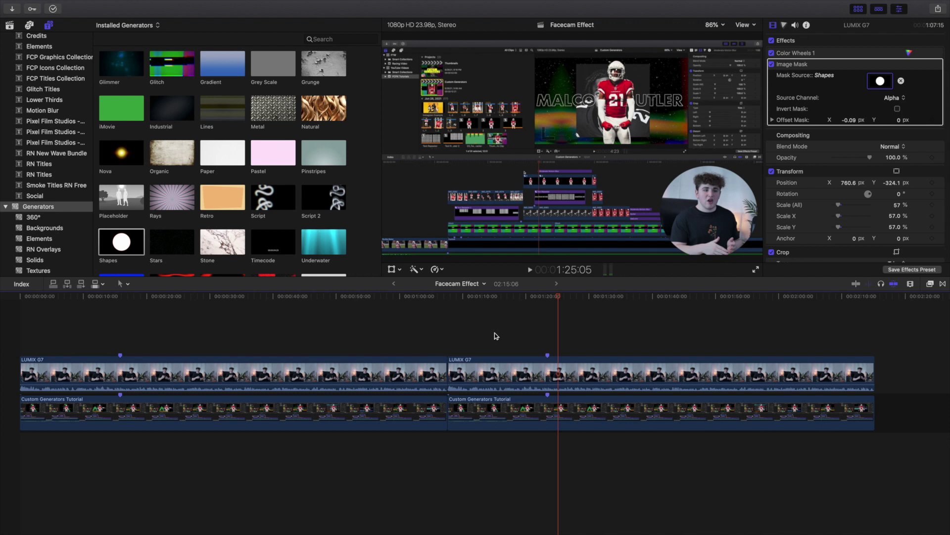
{"action": "left_click", "coordinate": [97, 341]}
{"action": "key", "text": "space"}
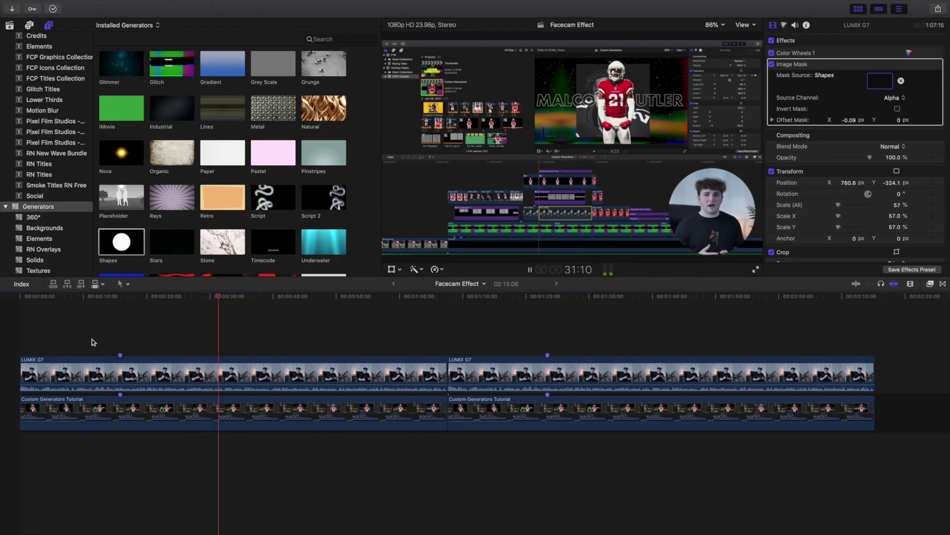
{"action": "key", "text": "space"}
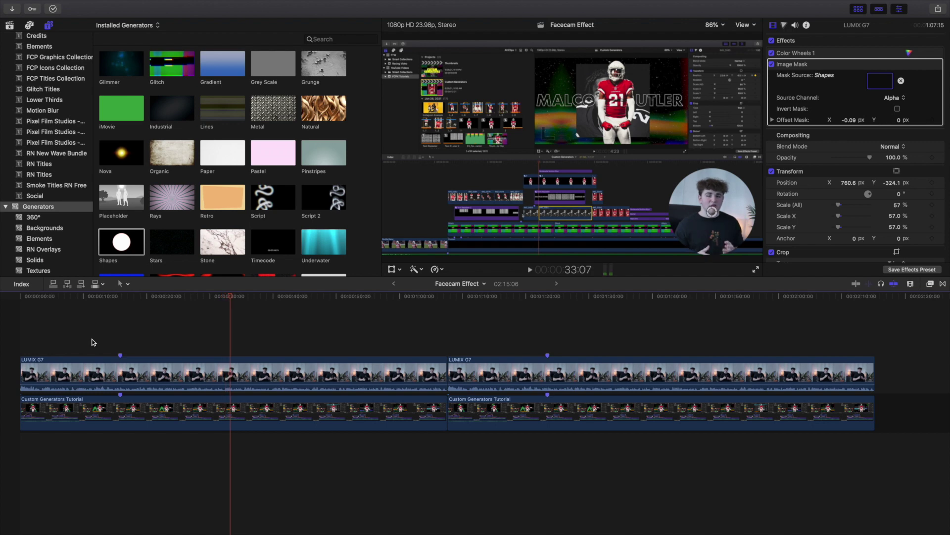